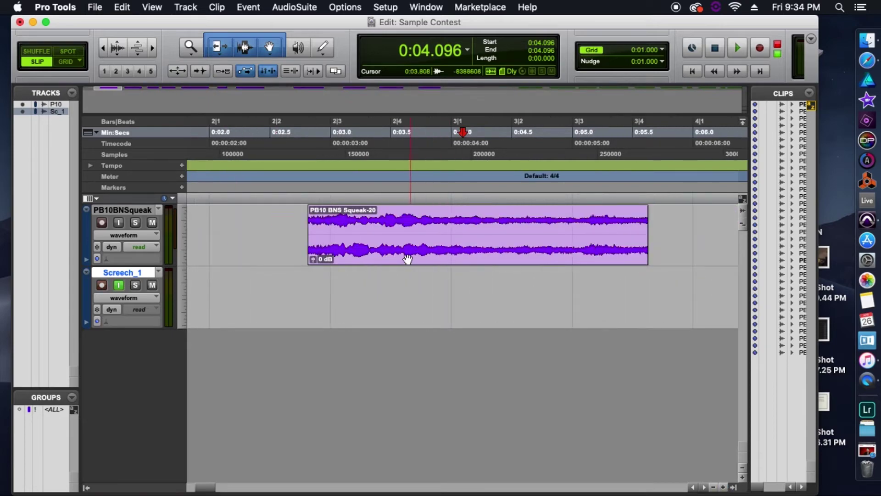
Select the PB10 BNS Squeak-20 clip, bring up the Mix window and open the RX Voice De-noise insert
left_click(407, 260)
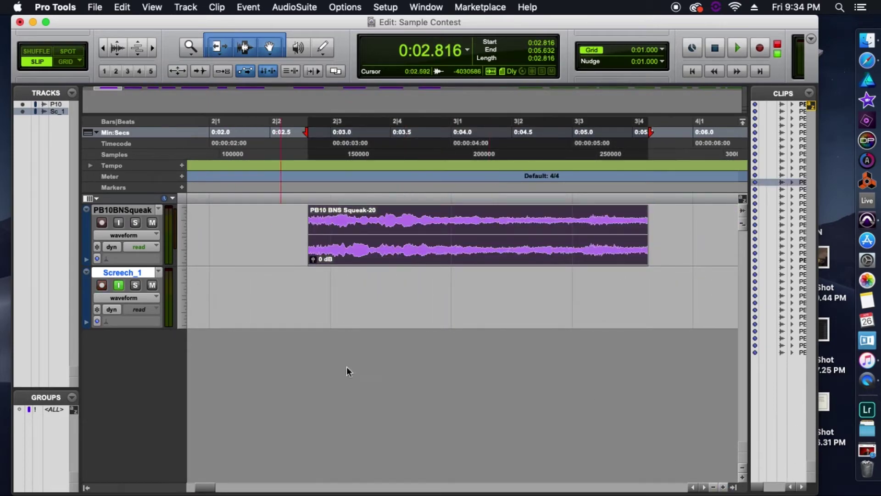
key("ctrl+Up")
left_click(247, 359)
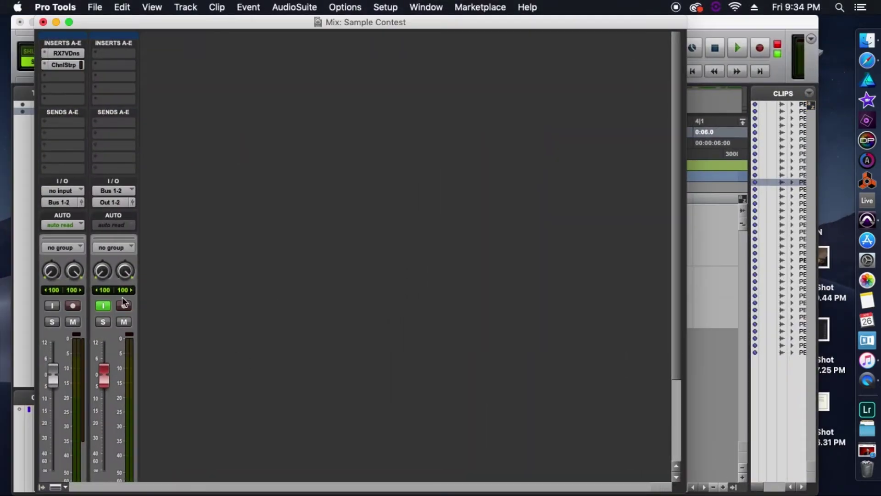
left_click(63, 54)
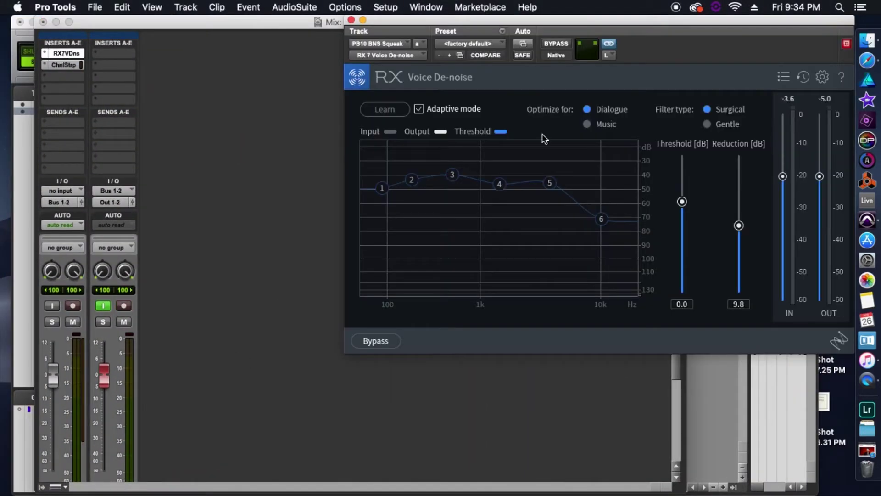
left_click_drag(670, 19, 559, 46)
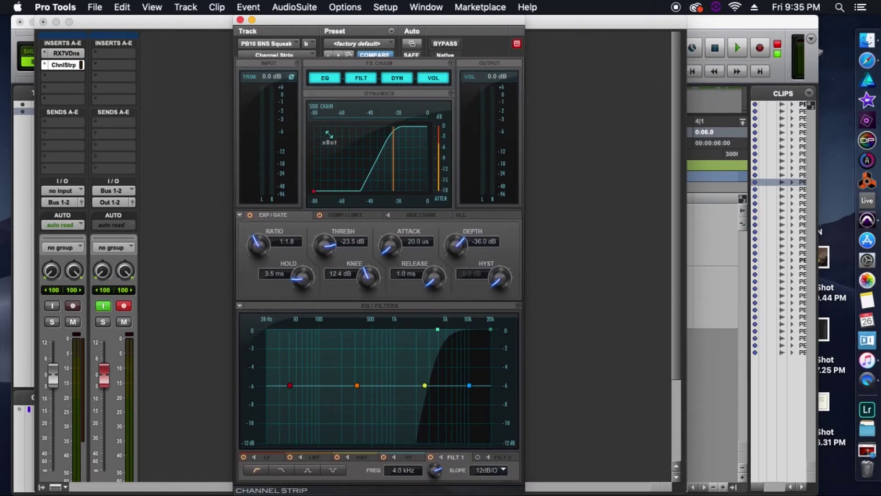
Audition the squeak, sweep the filter to 8.3 kHz, then back to about 4 kHz, recording onto Screech_1
key("space")
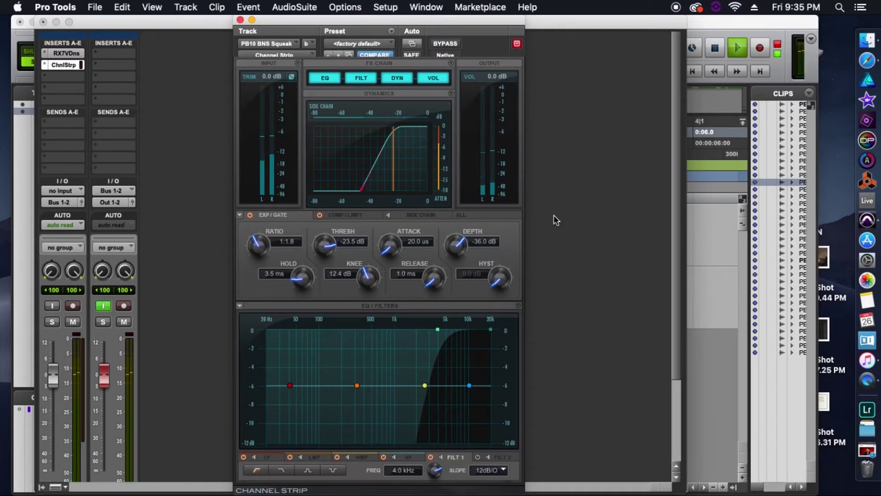
key("space")
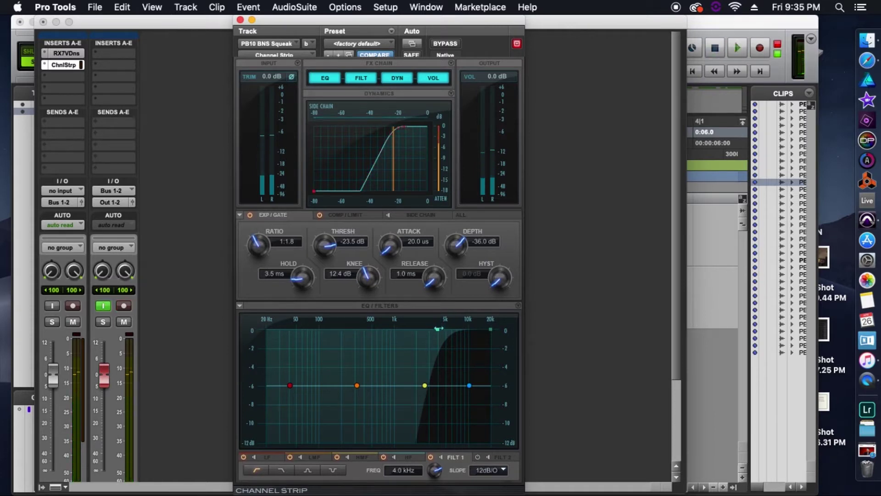
key("space")
left_click_drag(439, 329, 462, 329)
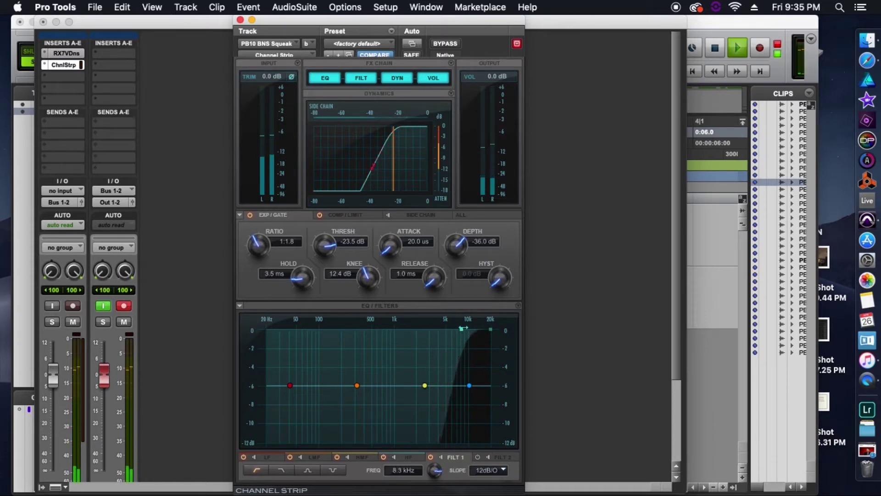
key("super+equal")
left_click_drag(606, 335, 655, 330)
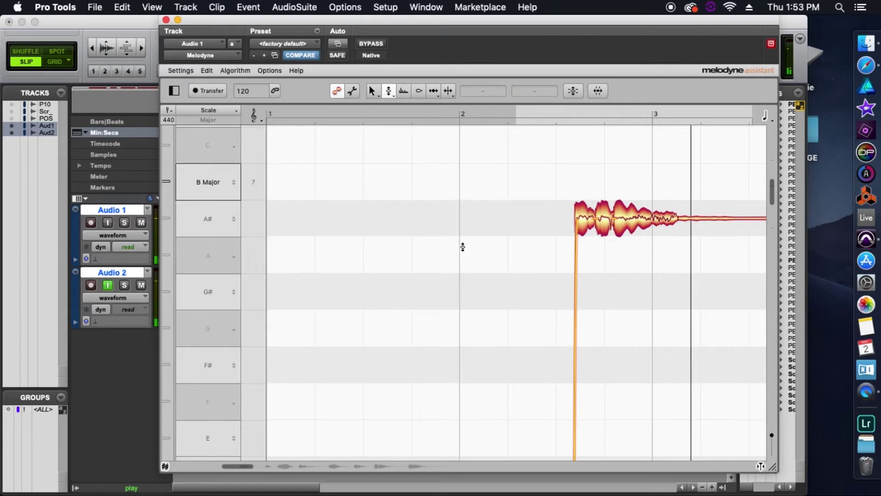
Play the Screech clips and read the pitches of their Melodyne notes, including the A# note
left_click(328, 491)
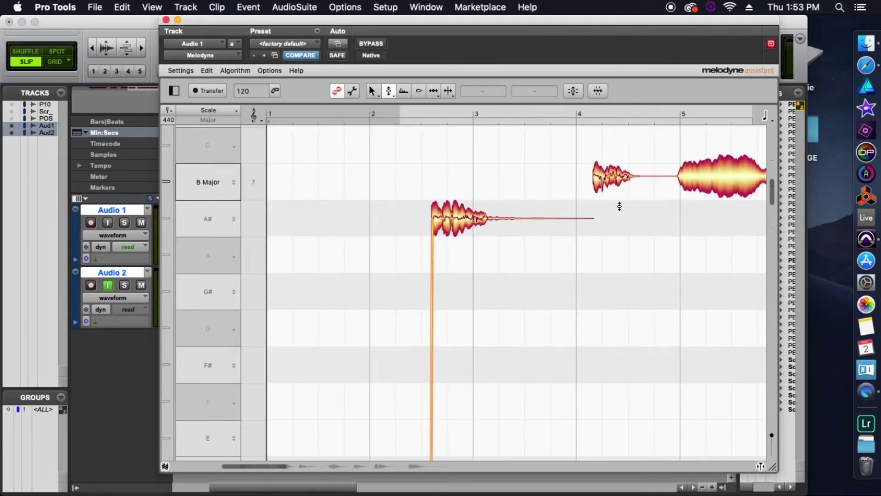
left_click(621, 198)
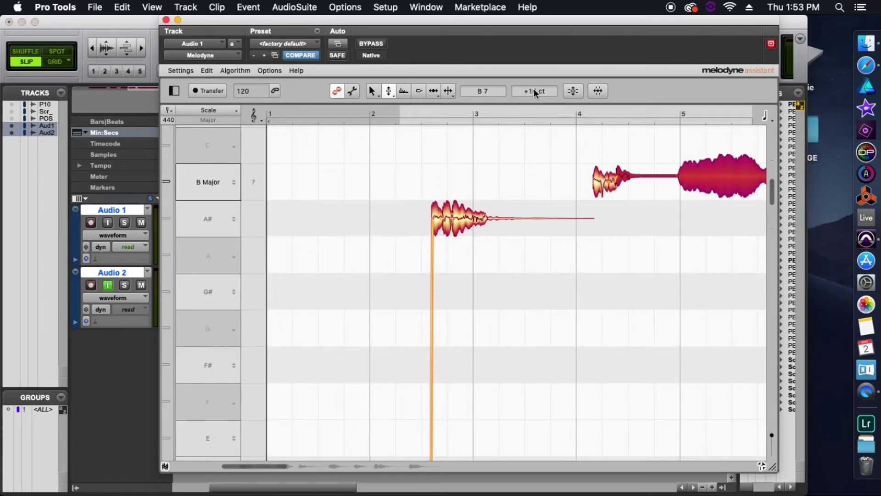
key("space")
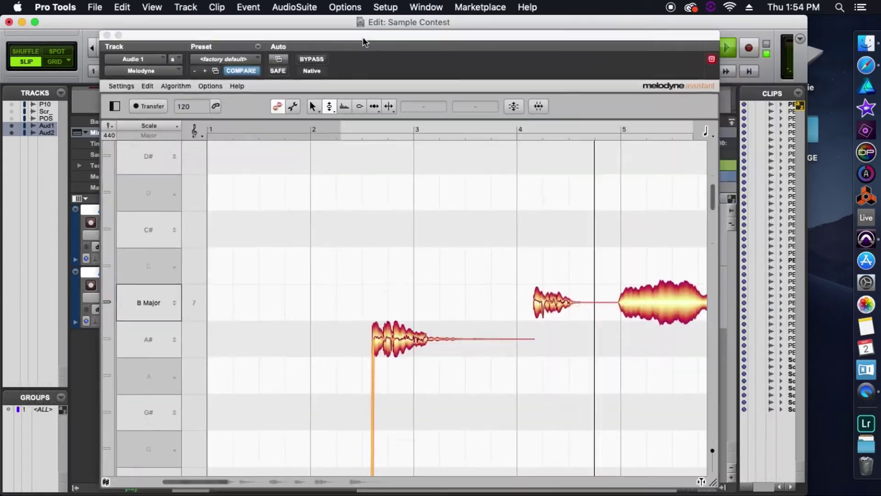
left_click(420, 349)
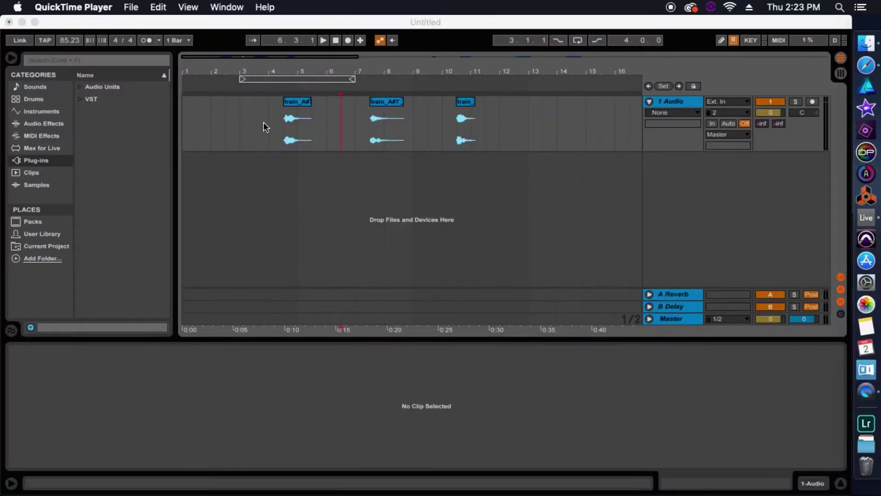
Duplicate the first train_A#7 clip in Live and move the copy out to around bar 12
left_click(294, 100)
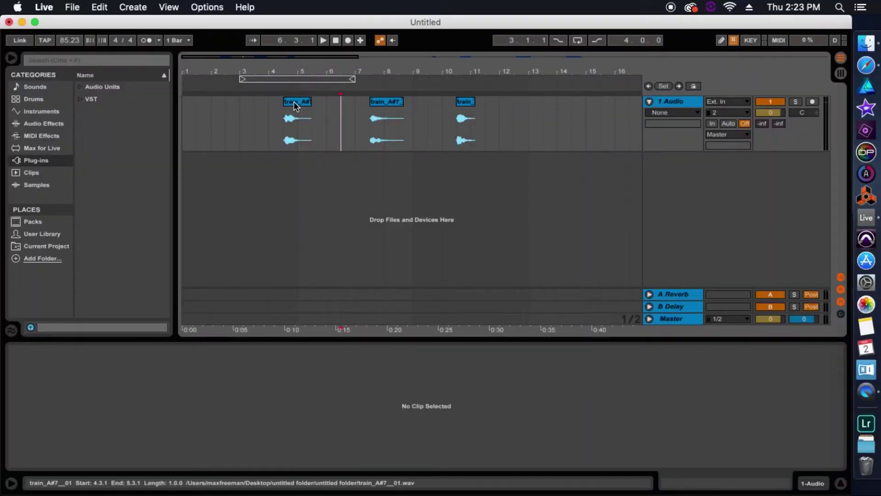
left_click(294, 101)
key("super+d")
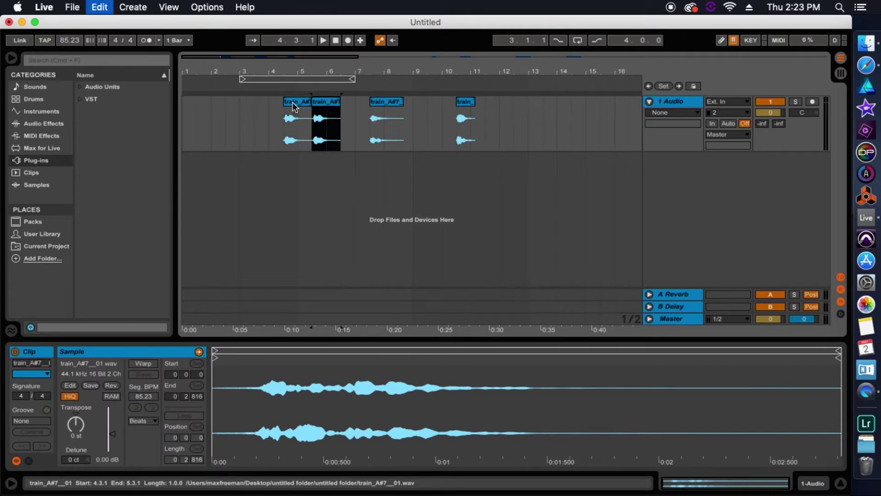
left_click_drag(324, 110, 505, 124)
Reverse the first train_A#7 clip's sample and move it to around bar 6
left_click(296, 103)
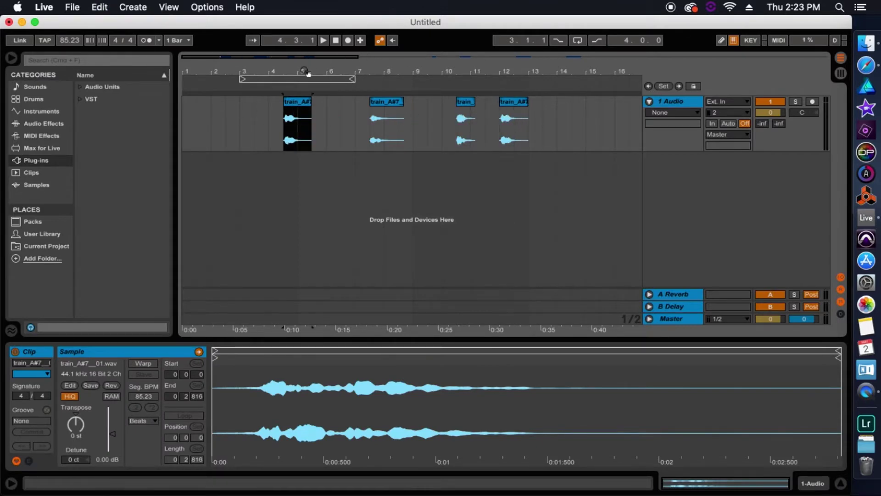
left_click_drag(300, 69, 300, 69)
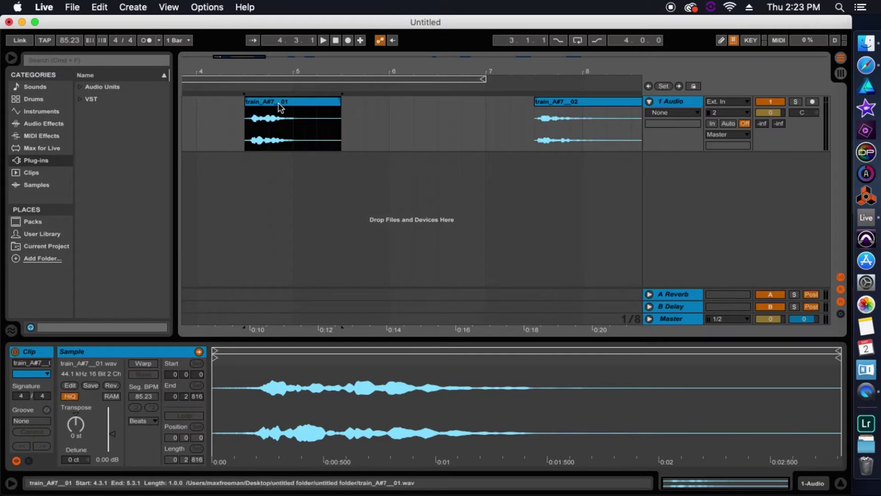
left_click(111, 386)
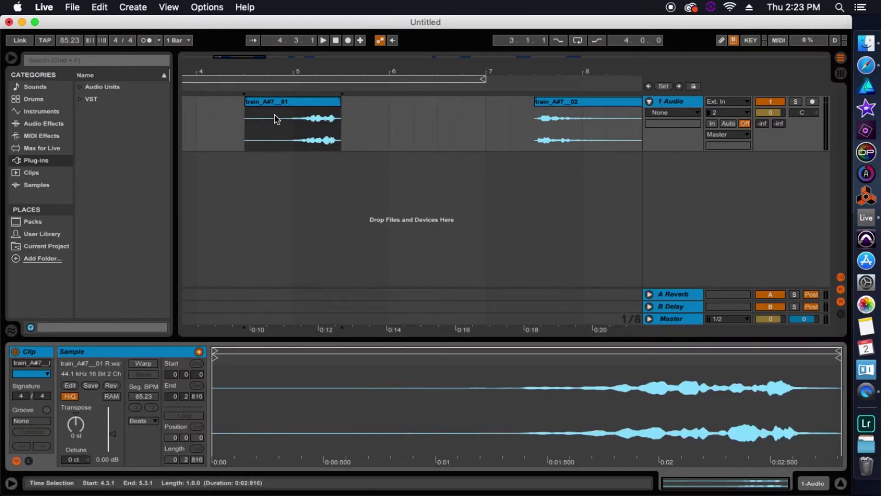
left_click_drag(286, 98, 404, 99)
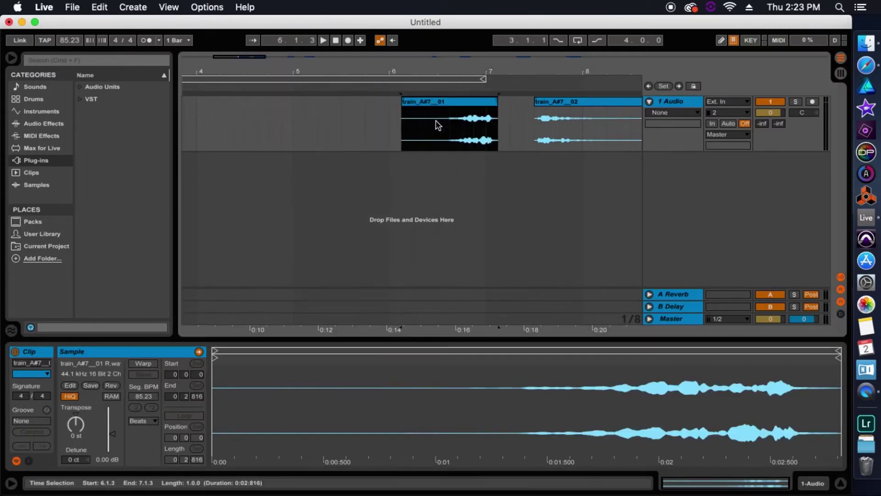
scroll(414, 58, "right", 3)
left_click_drag(413, 57, 419, 85)
Play the reversed clip into train_A#7_02 and zoom in on the two abutting clips
left_click(425, 102)
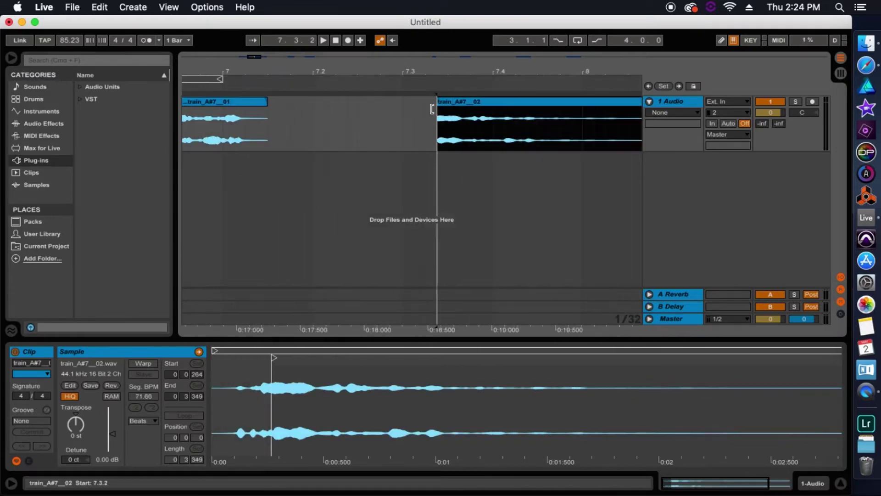
key("space")
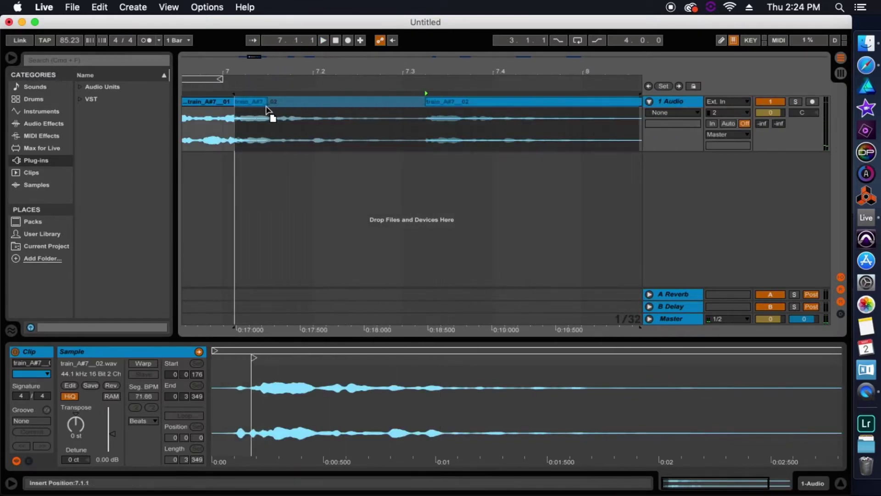
key("minus")
left_click(315, 128)
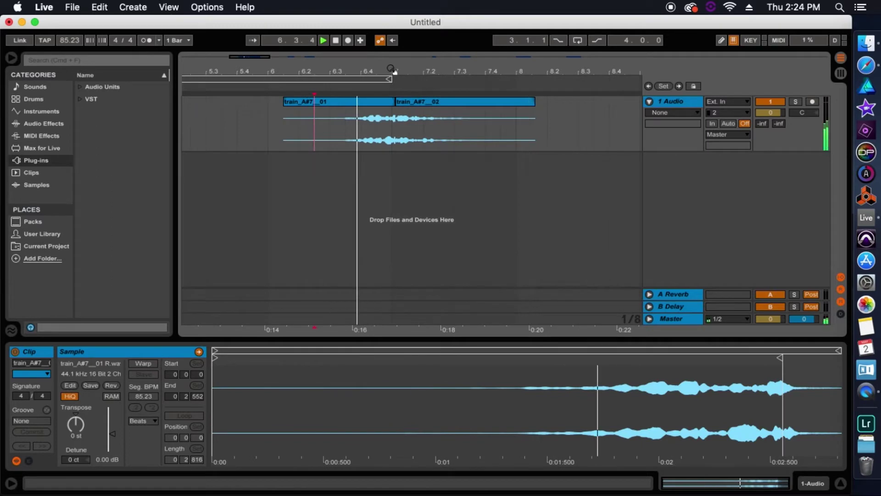
key("space")
key("minus")
key("minus")
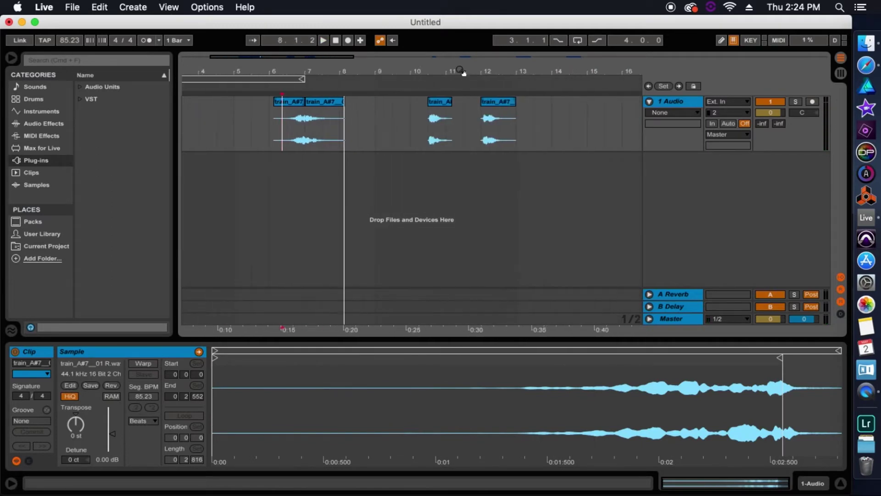
key("plus")
key("plus")
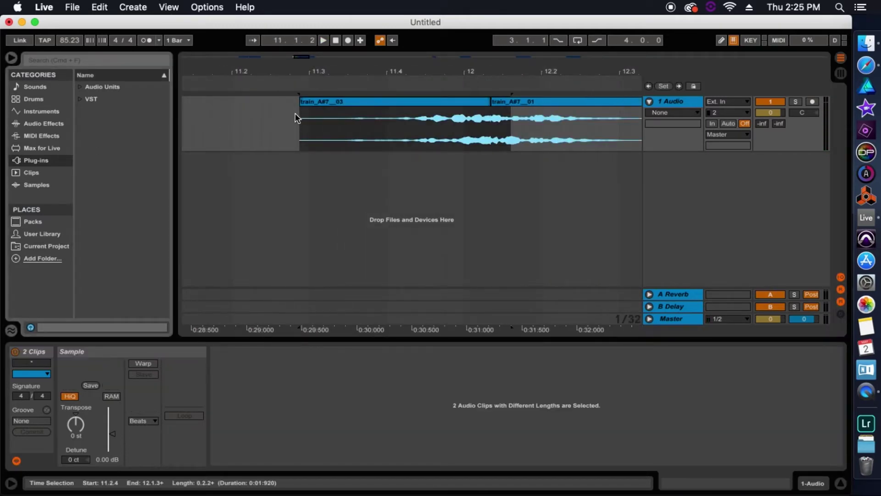
left_click(288, 108)
Play back the joined clips, then consolidate the first adjacent clip pair into one clip
key("space")
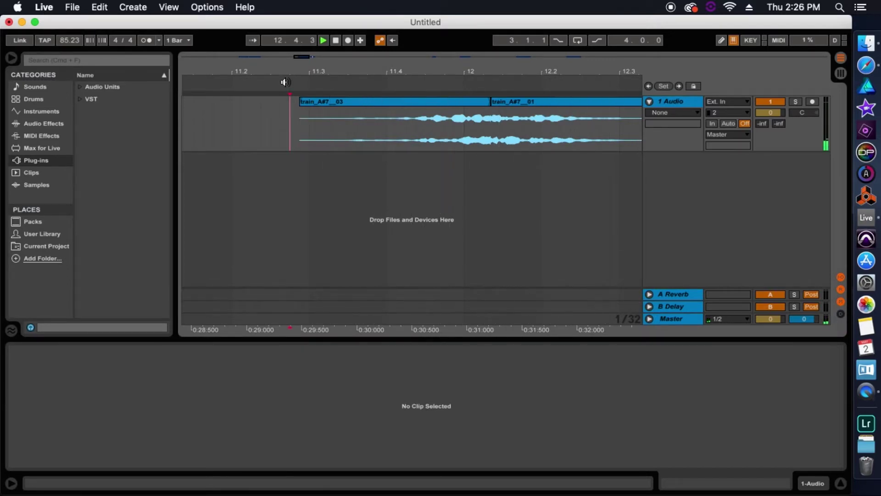
left_click_drag(382, 70, 381, 51)
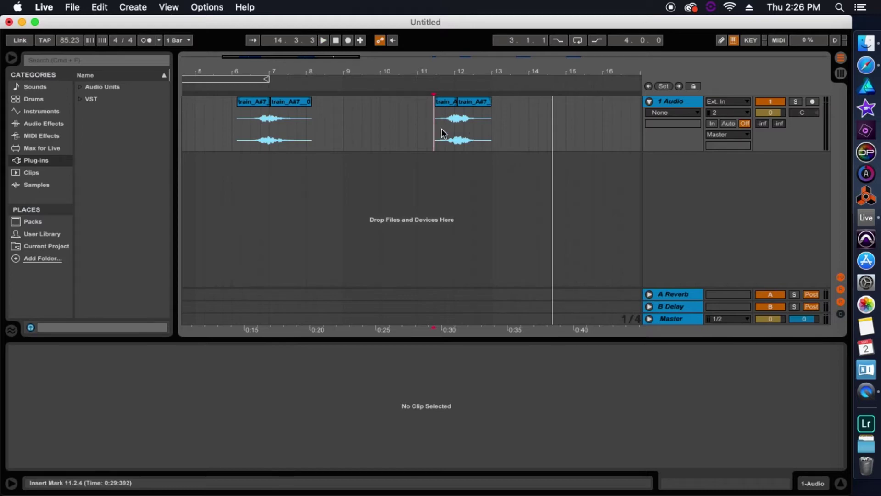
left_click(450, 103)
left_click(472, 102, "shift")
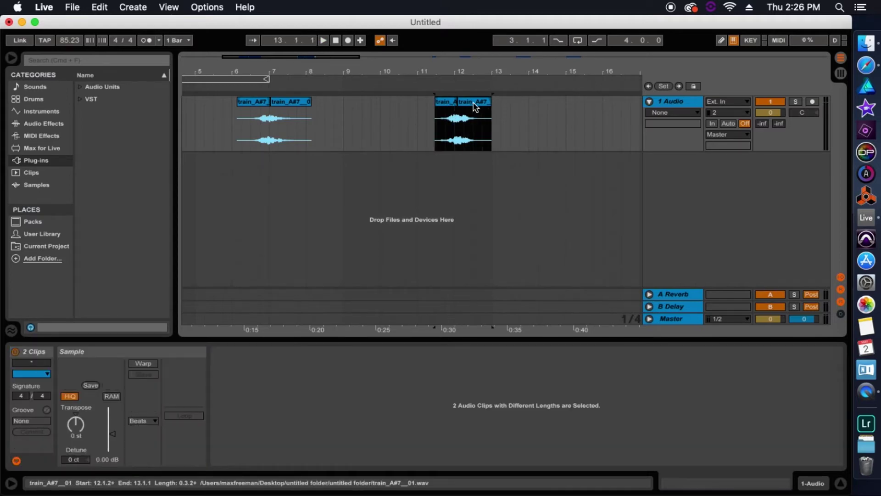
key("super+j")
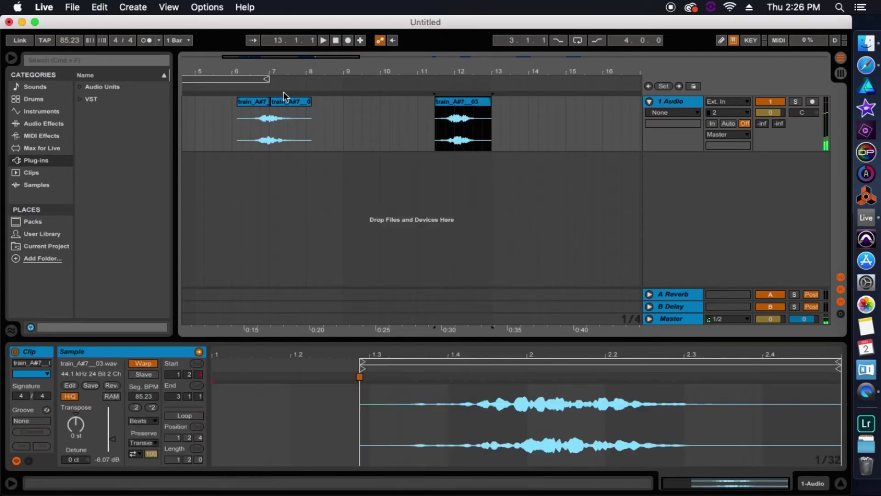
Consolidate the second adjacent clip pair into one clip and zoom out to the later clips
left_click(258, 101)
left_click(287, 102, "shift")
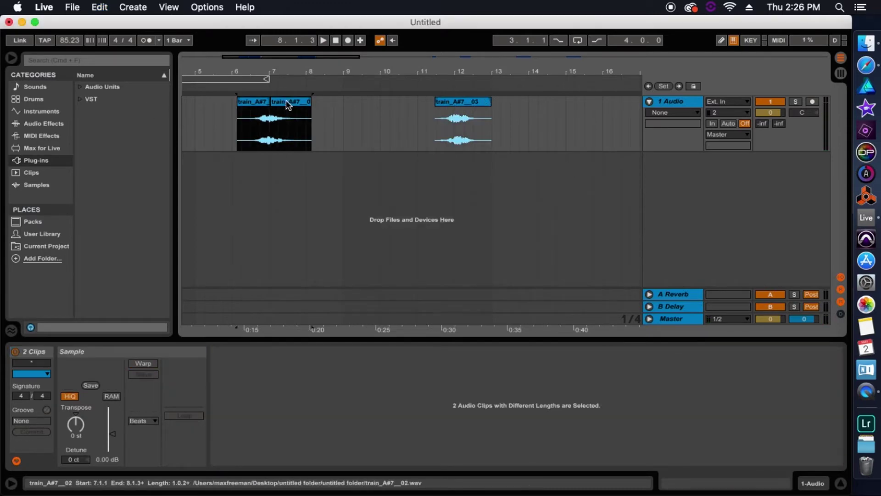
key("super+j")
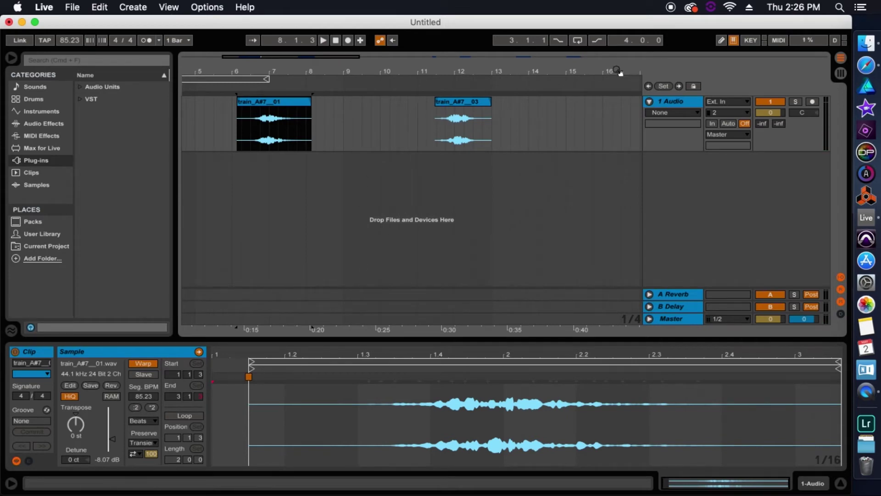
left_click_drag(619, 71, 322, 62)
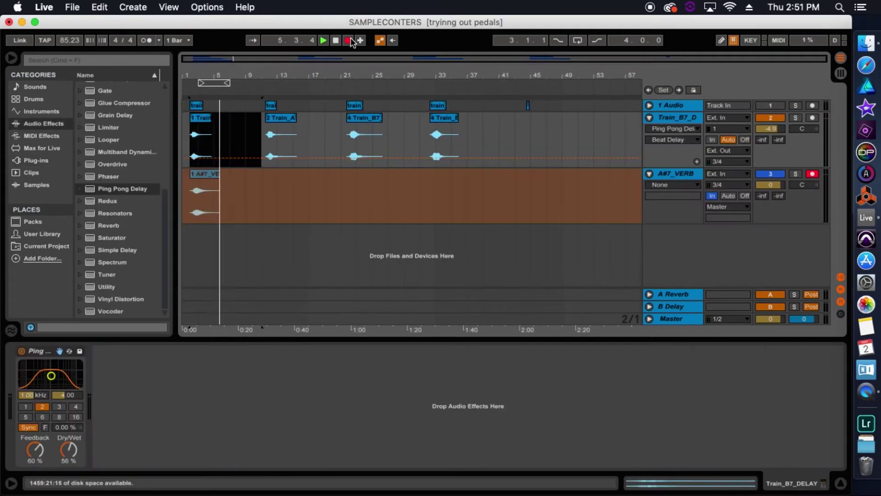
Select the 2 Train_A clip through bar 21 and audition its delayed range
left_click(274, 120)
key("space")
left_click(335, 151, "shift")
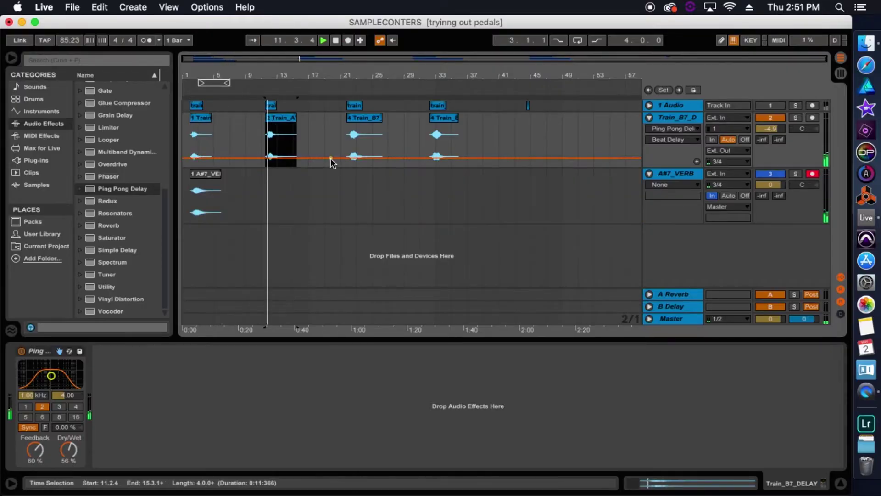
key("space")
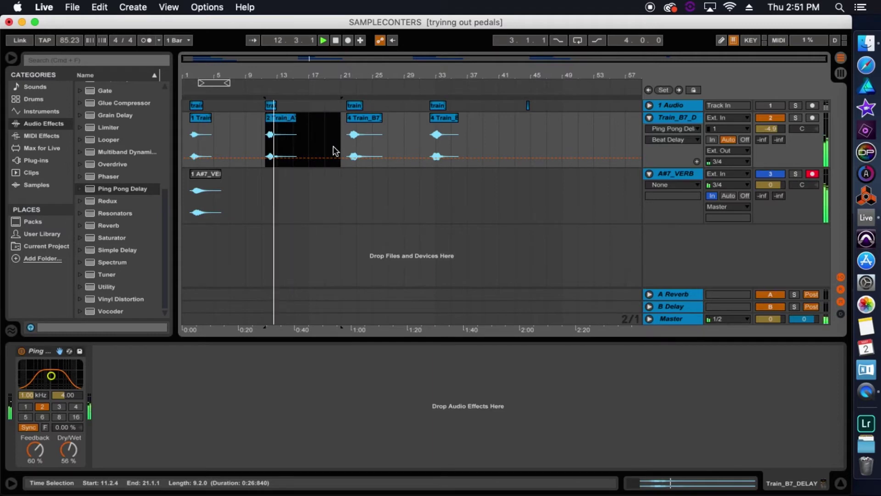
key("space")
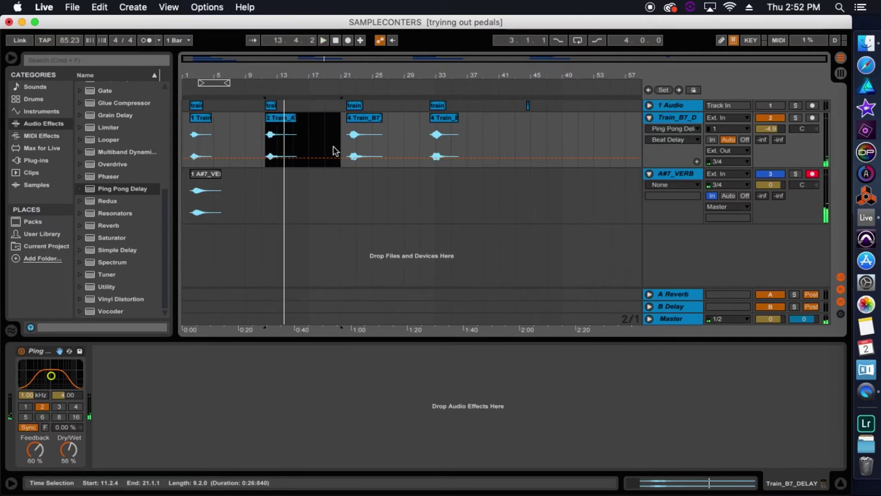
key("space")
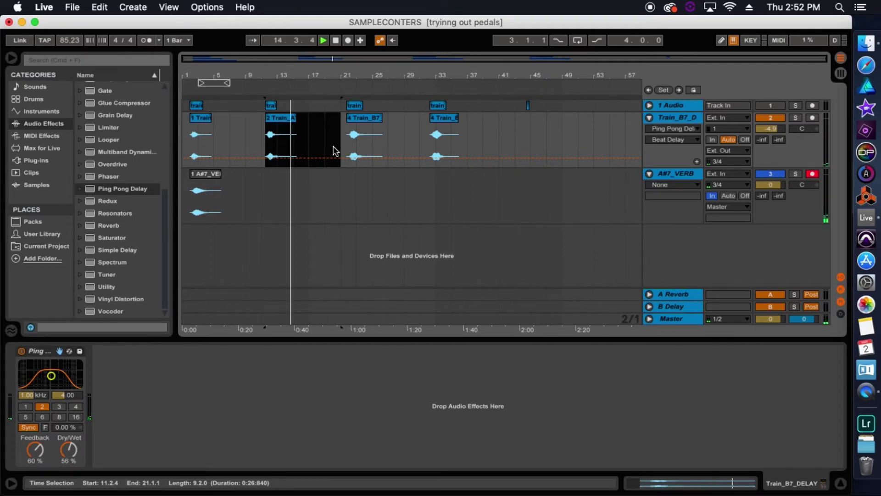
key("space")
Record the delayed Train_A clip onto the A#7_VERB track
left_click(349, 41)
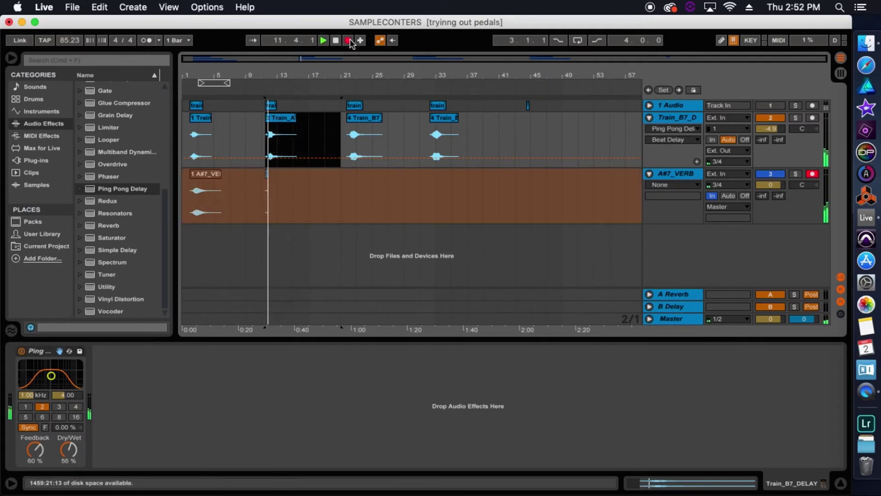
key("space")
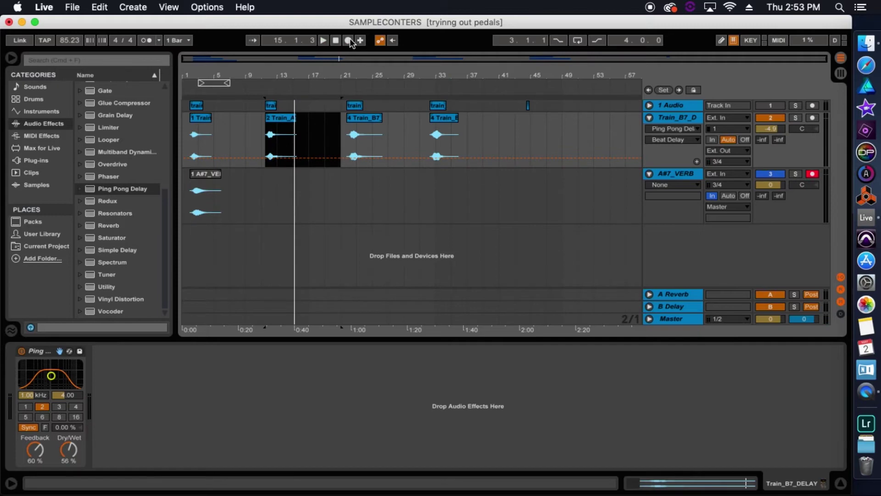
left_click(349, 40)
left_click(349, 40)
Select the Train_B7 and last Train clips with their delay tails and record each onto A#7_VERB
left_click(362, 117)
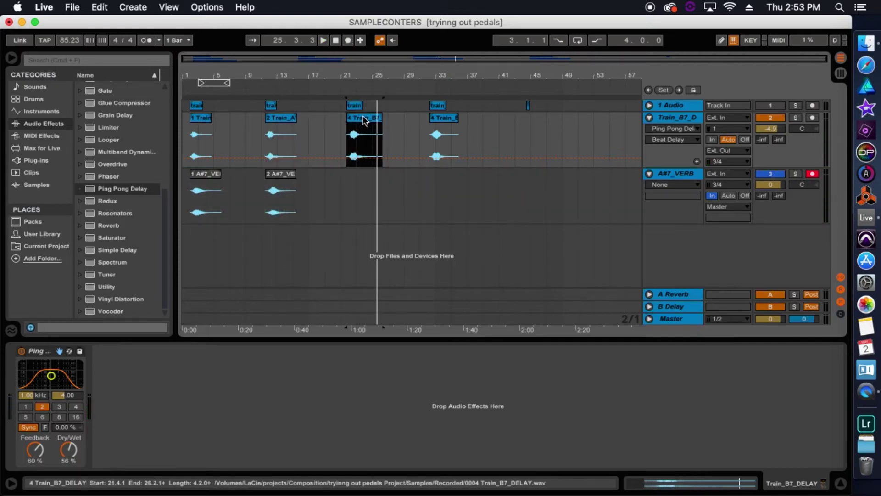
left_click(402, 131, "shift")
left_click(348, 40)
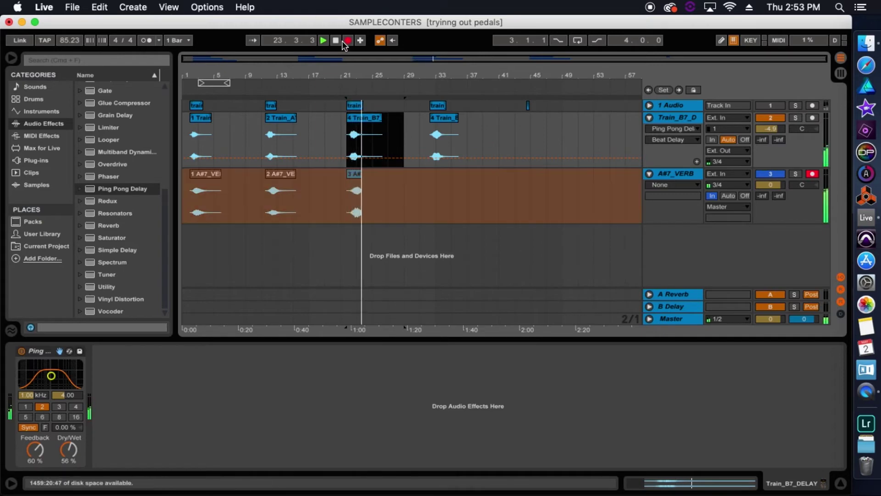
left_click(348, 40)
left_click(443, 117)
left_click(499, 140, "shift")
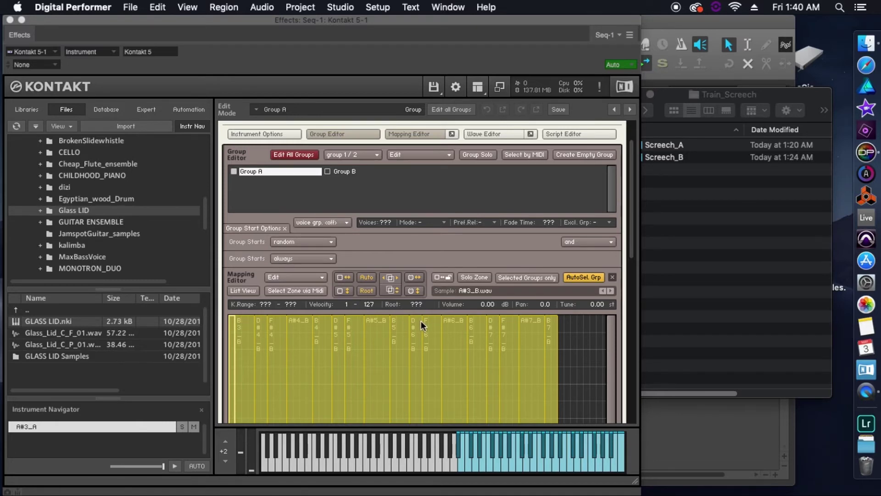
Scroll Kontakt to Group A's volume envelope and raise its Release from 300 ms to 1.0k ms
left_click(741, 239)
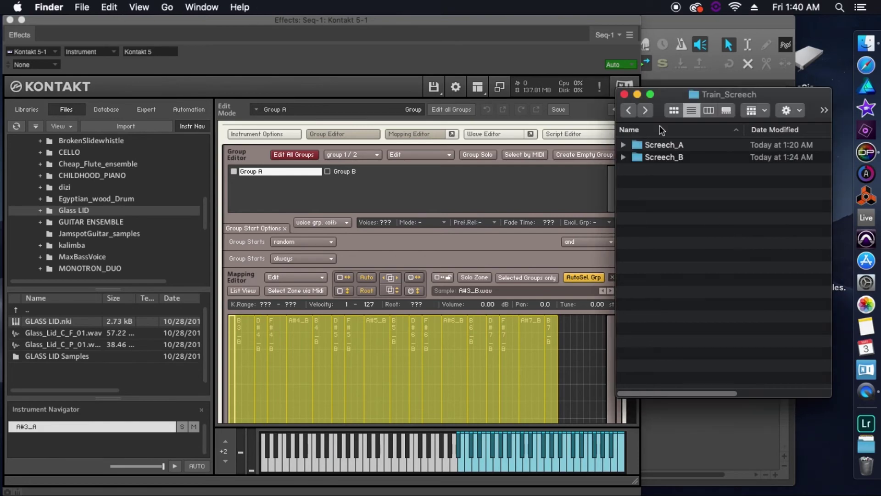
scroll(312, 275, "down", 10)
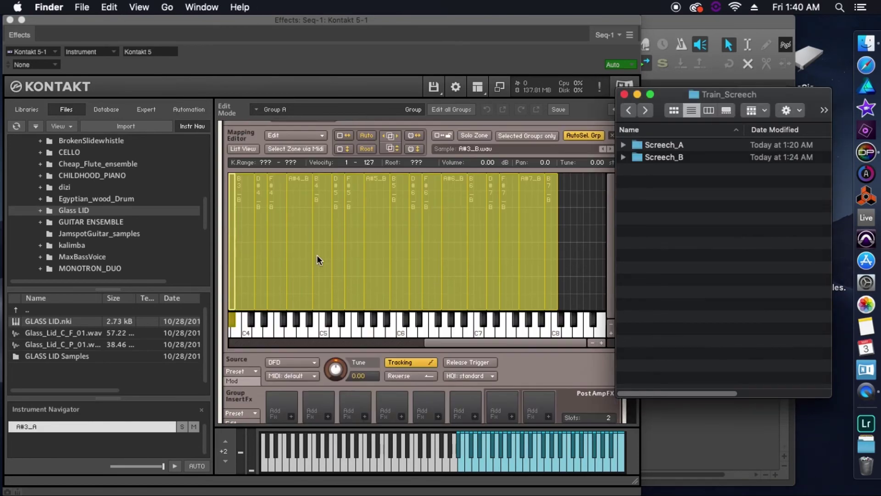
scroll(317, 241, "up", 7)
scroll(318, 230, "down", 8)
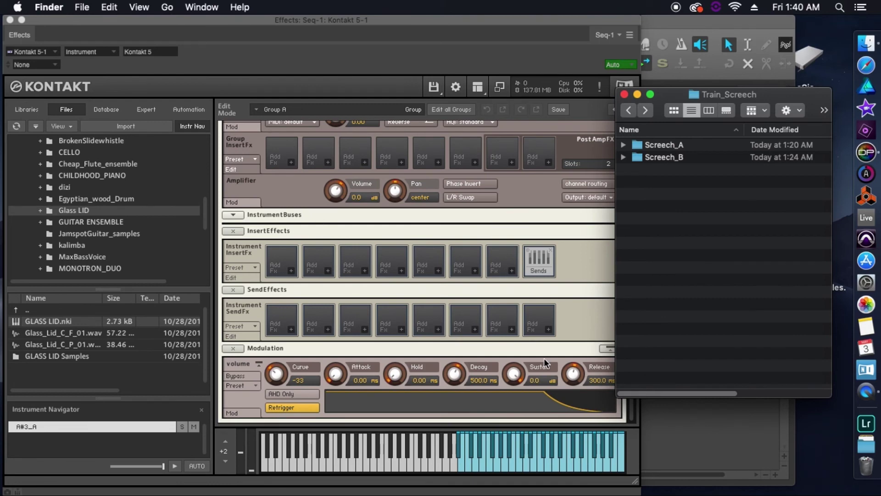
left_click_drag(679, 95, 707, 89)
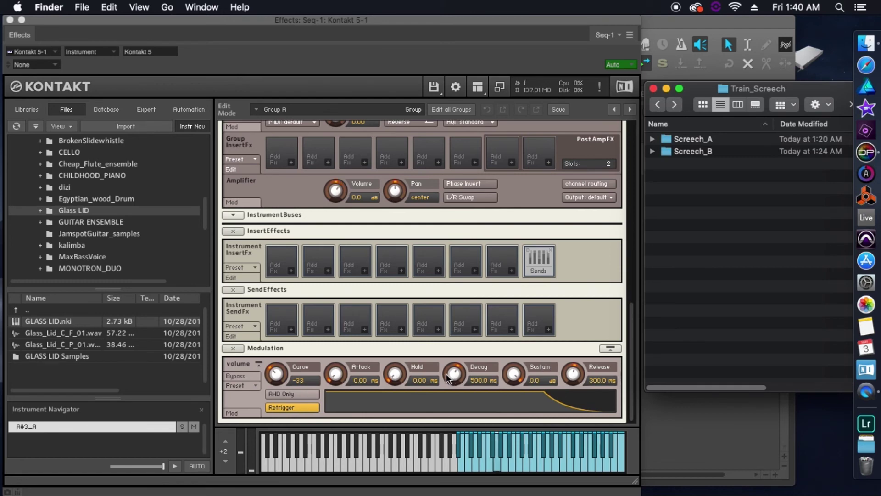
left_click(579, 378)
left_click_drag(580, 377, 587, 356)
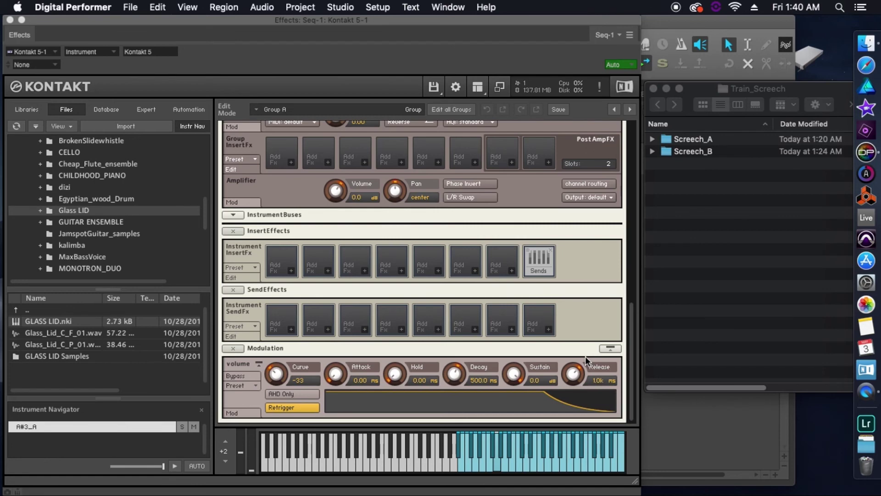